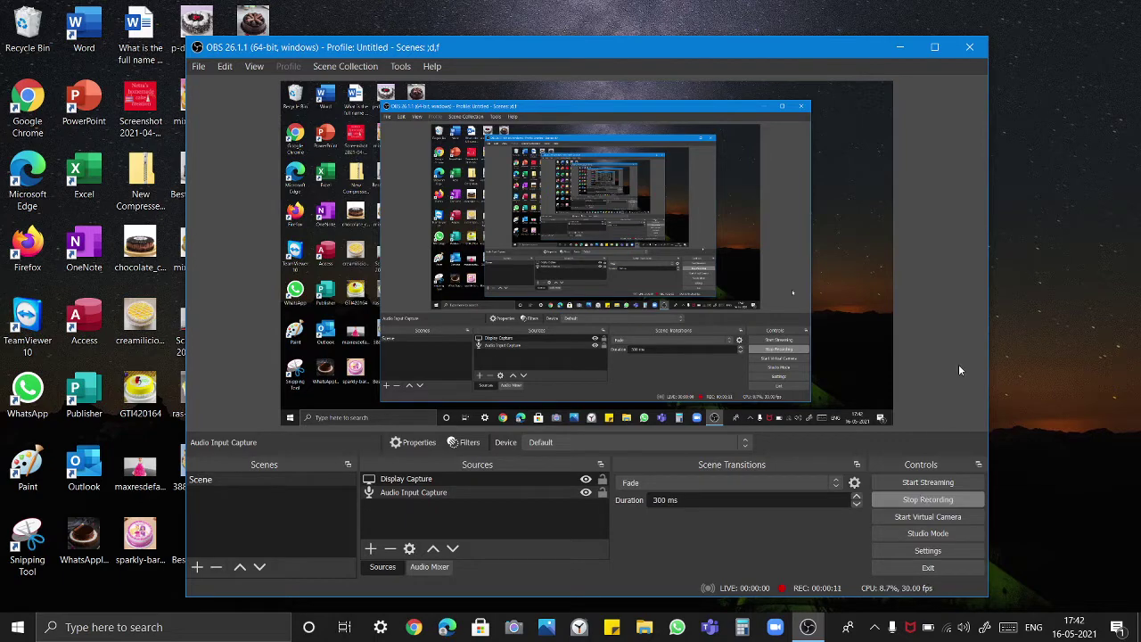
# Step: Minimize the OBS Studio window so the desktop and Chrome are visible
pyautogui.click(910, 50)
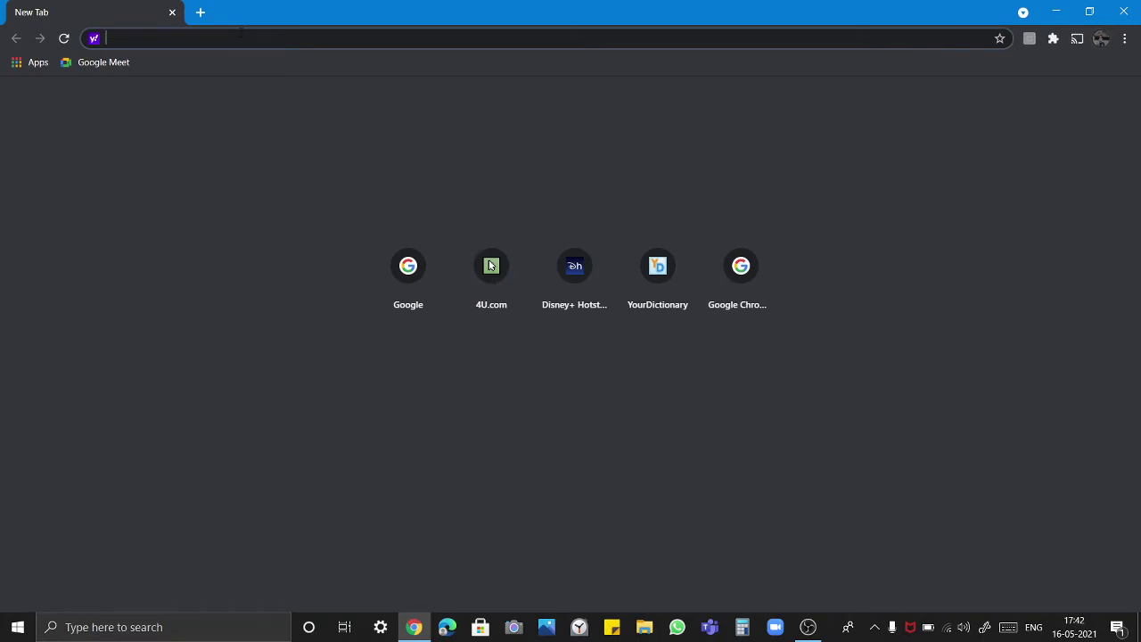
# Step: Load cursors-4u.com in Chrome from the address bar suggestion
pyautogui.write('cur')
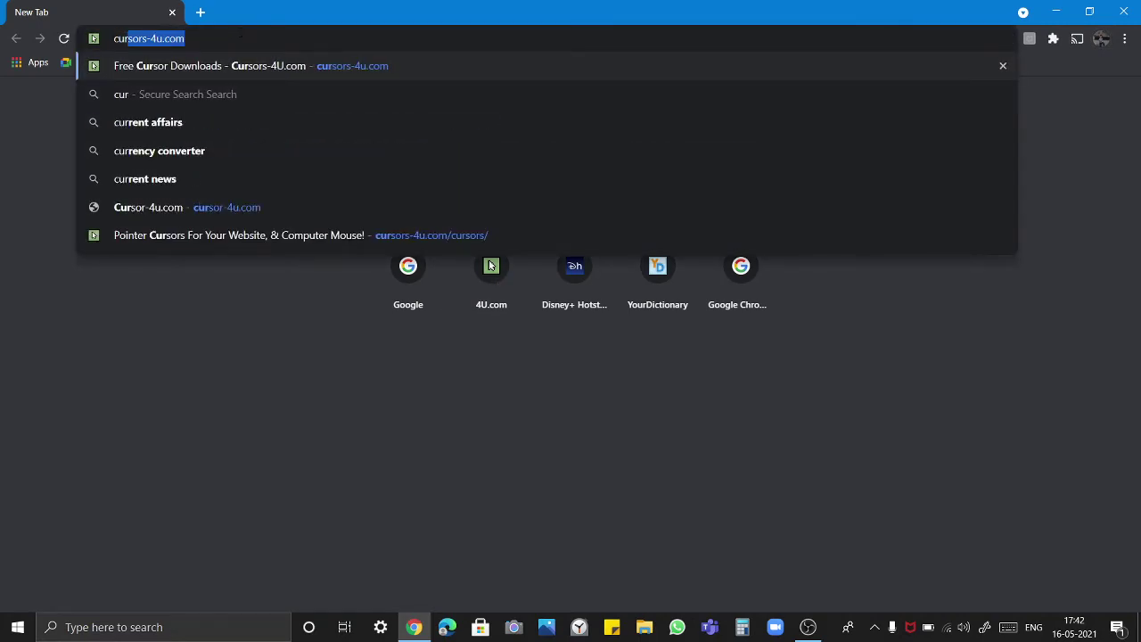
pyautogui.write('sors')
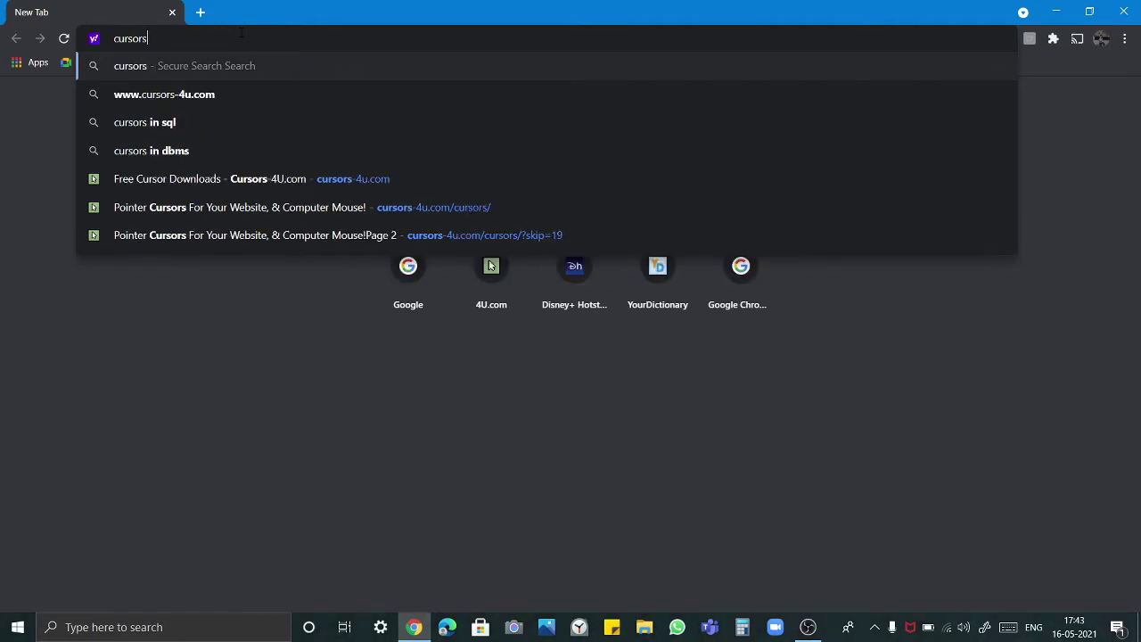
pyautogui.write('-')
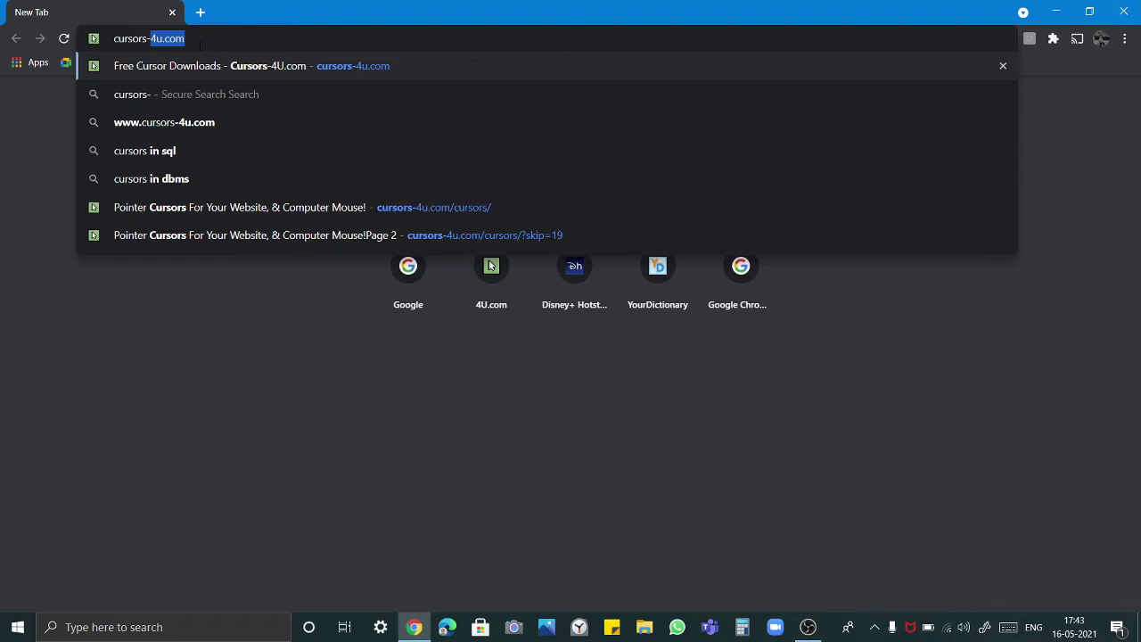
pyautogui.press('Return')
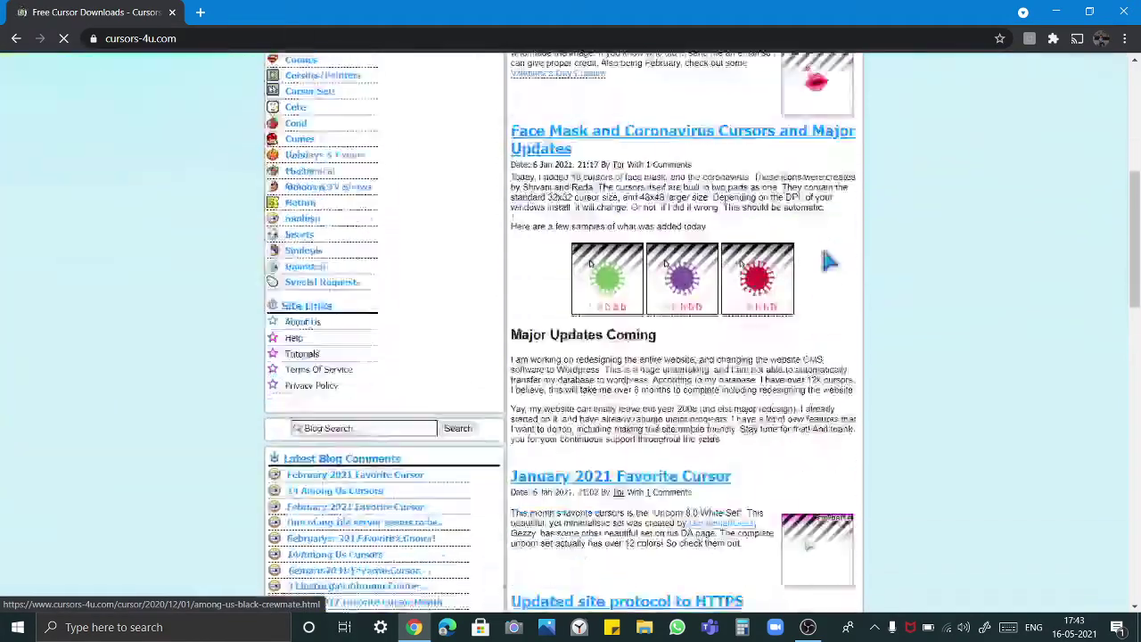
# Step: Scroll up and down the cursors-4u.com pages to find the pointer cursor listings
pyautogui.scroll(7, 827, 261)
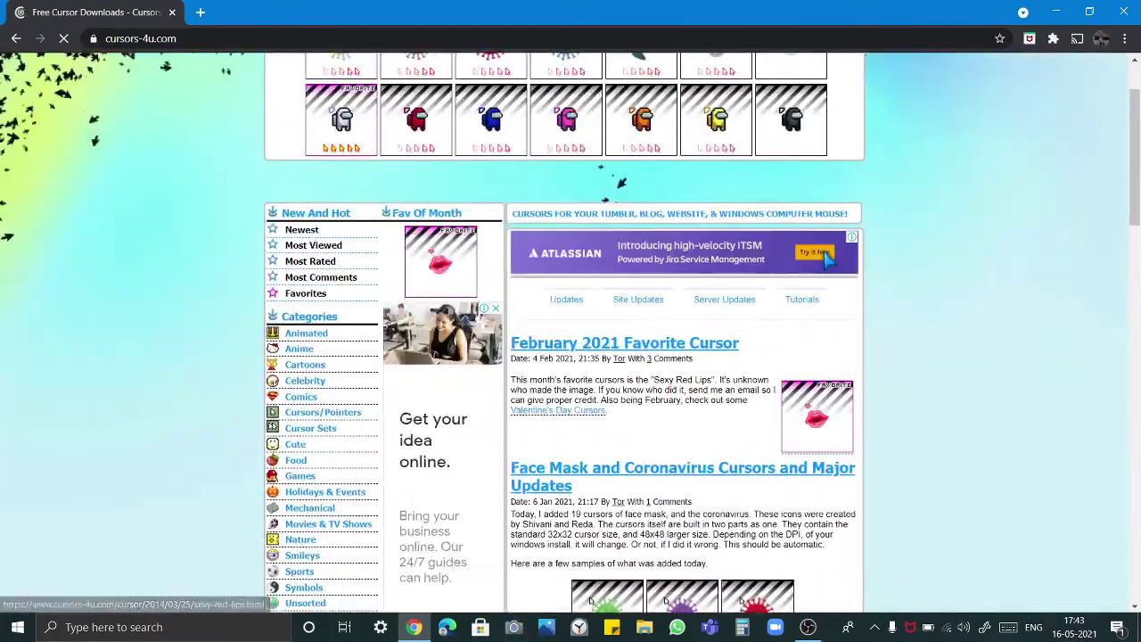
pyautogui.scroll(3, 827, 261)
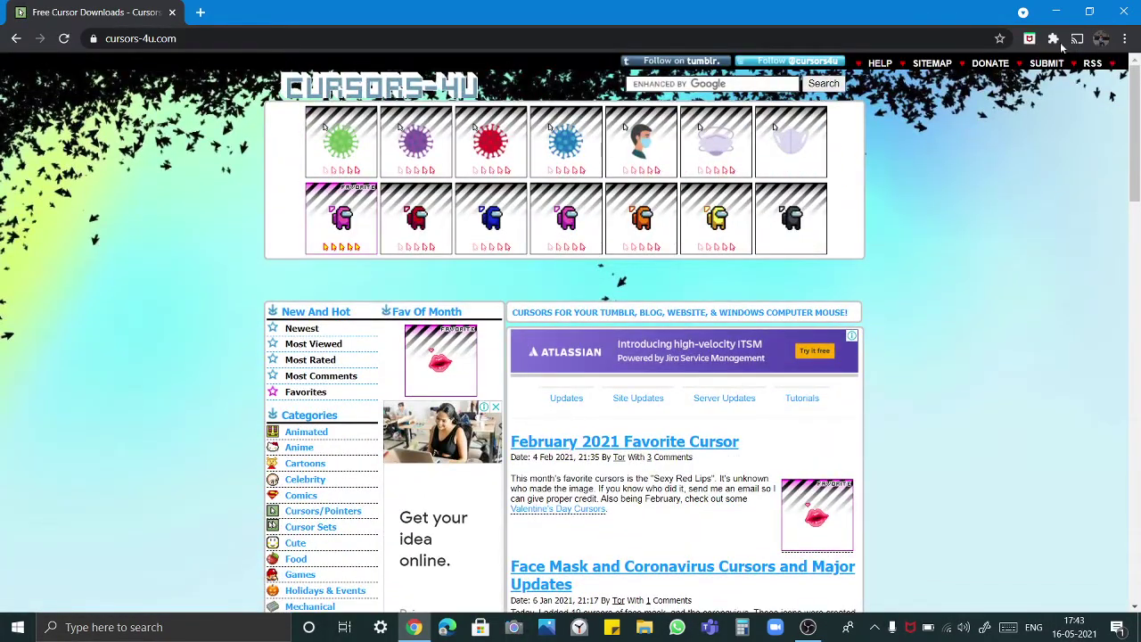
pyautogui.scroll(-2, 950, 370)
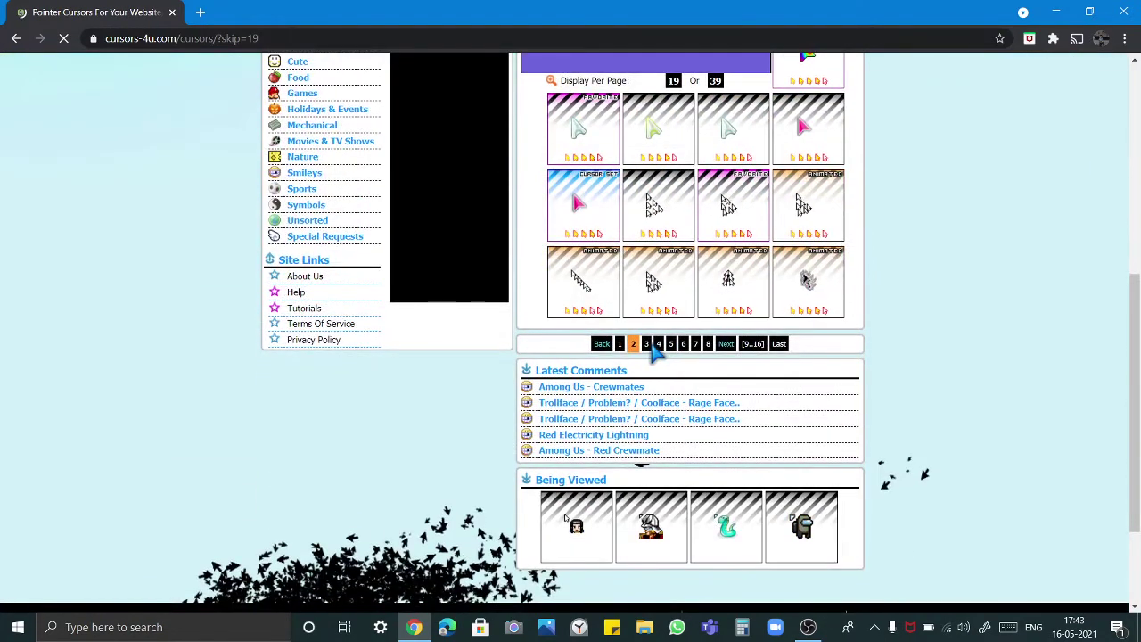
# Step: Page through the pointer listings to page 4 and open the X-Steel - Working In Background cursor
pyautogui.click(646, 345)
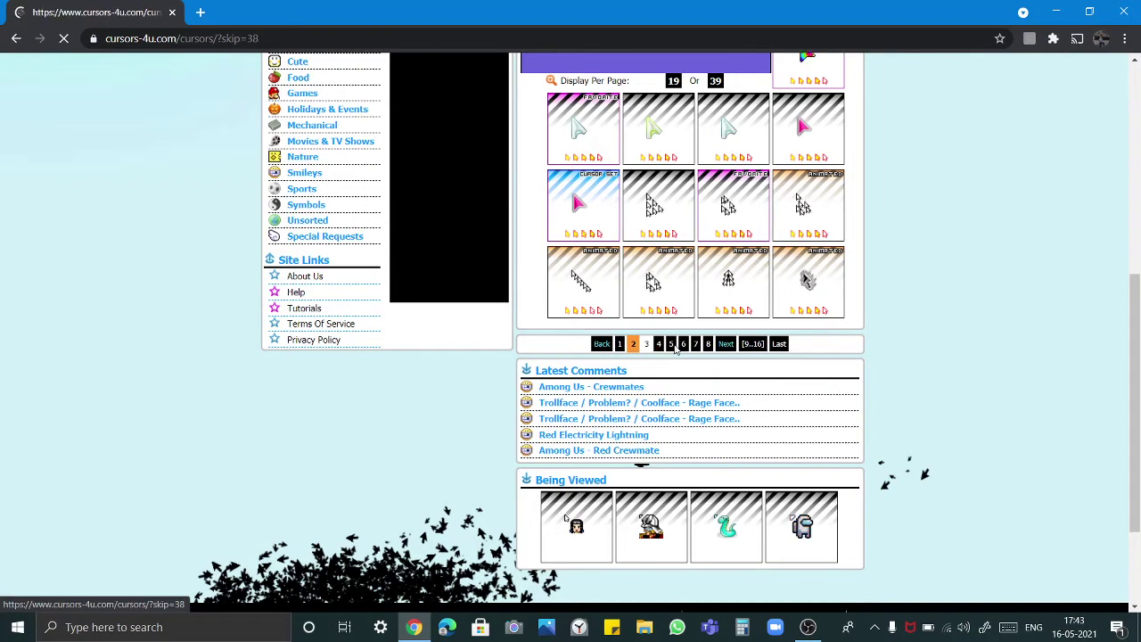
pyautogui.scroll(-4, 896, 467)
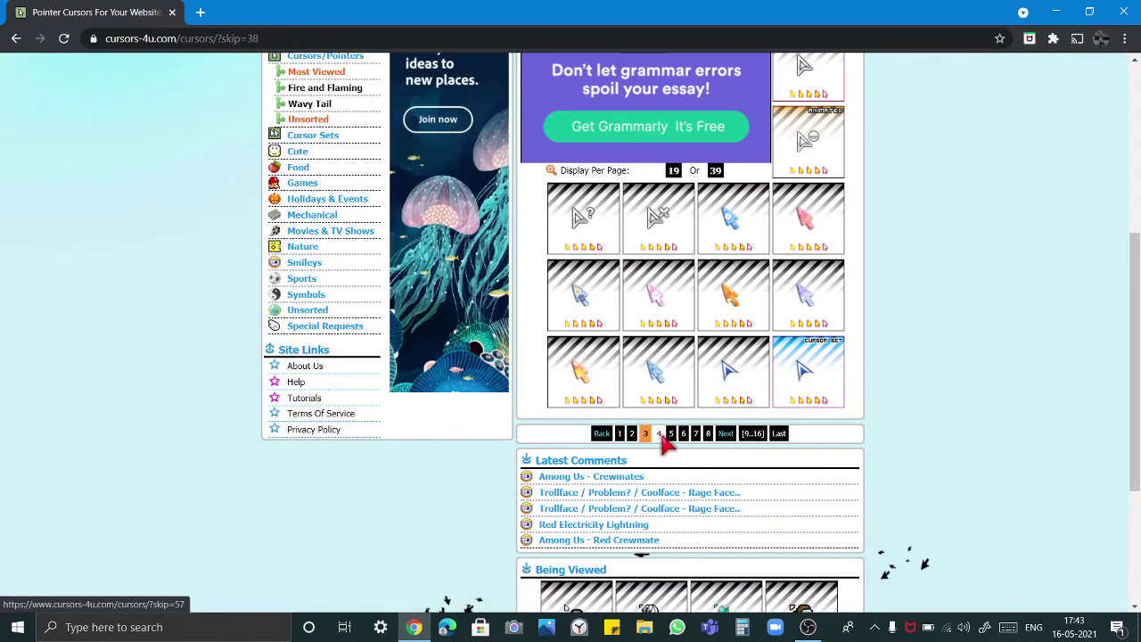
pyautogui.click(658, 434)
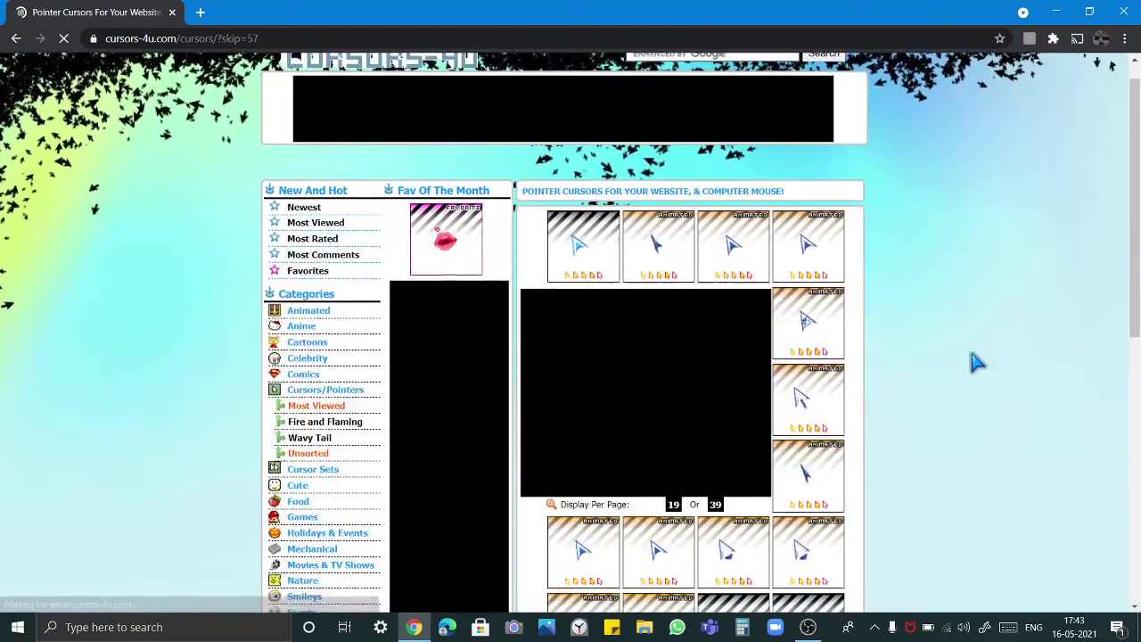
pyautogui.scroll(-5, 976, 361)
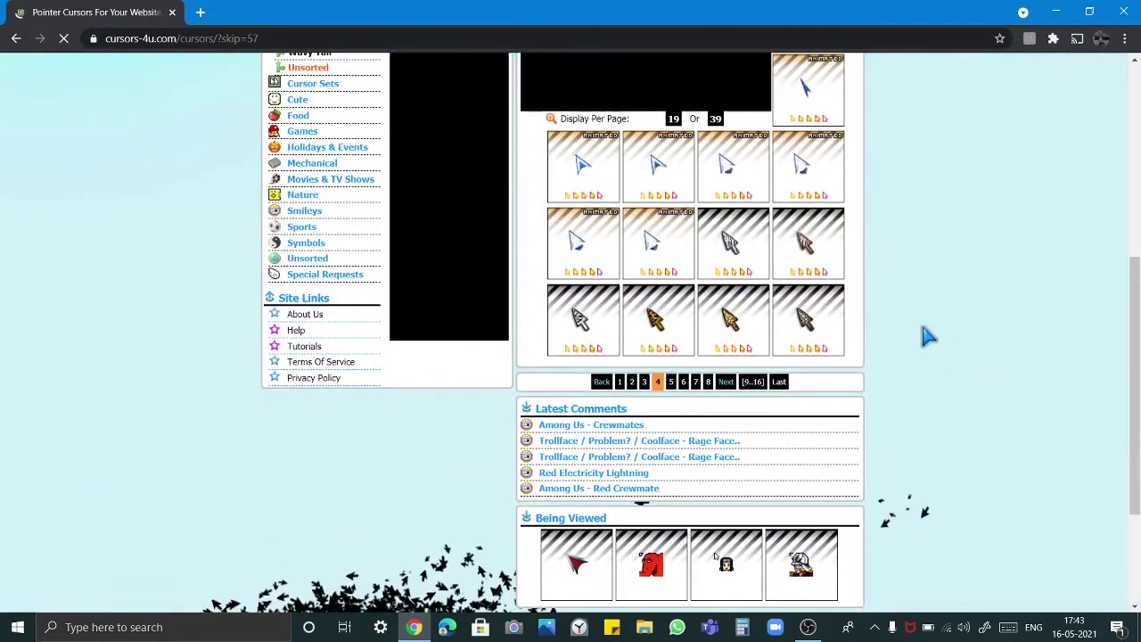
pyautogui.scroll(1, 973, 258)
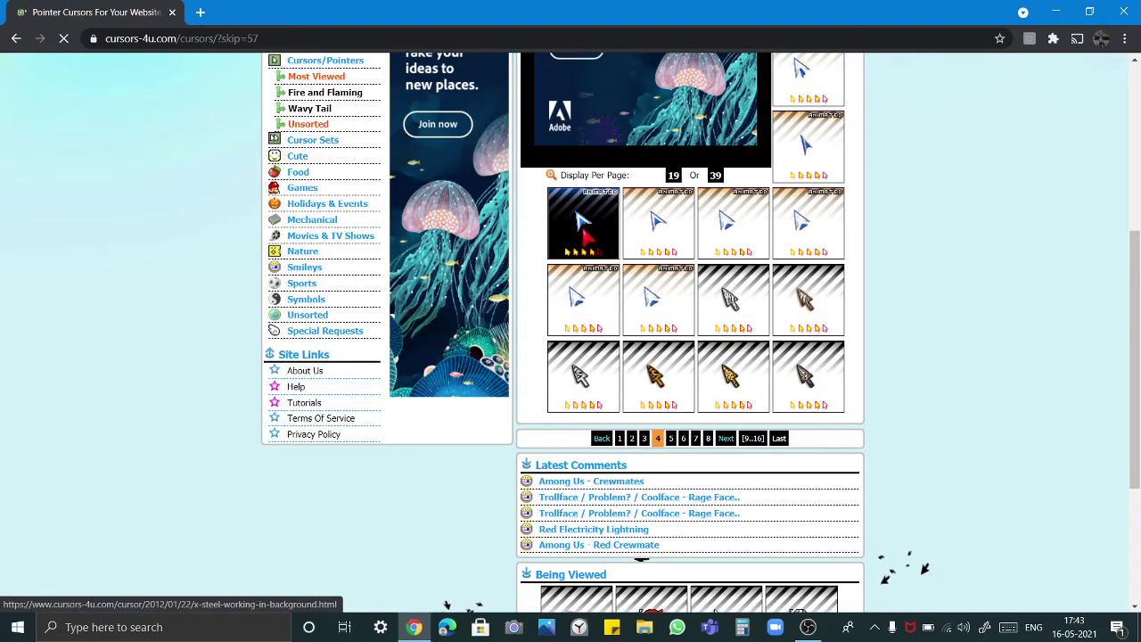
pyautogui.click(583, 222)
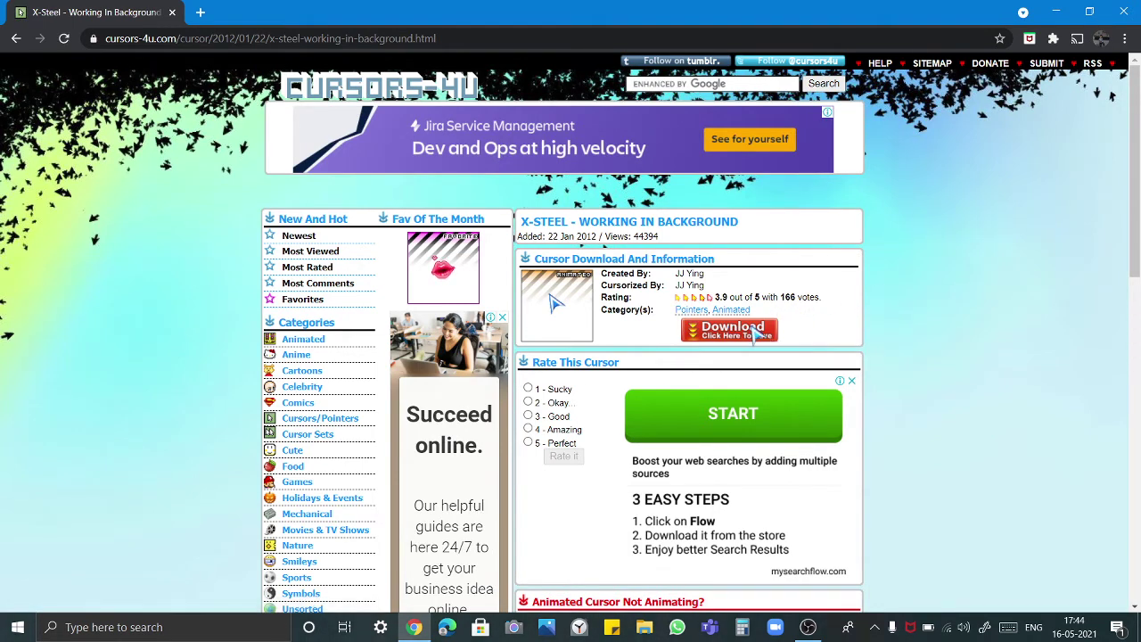
# Step: Download the X-Steel cursor as cur1020.ani into Downloads, then minimize Chrome
pyautogui.click(747, 330)
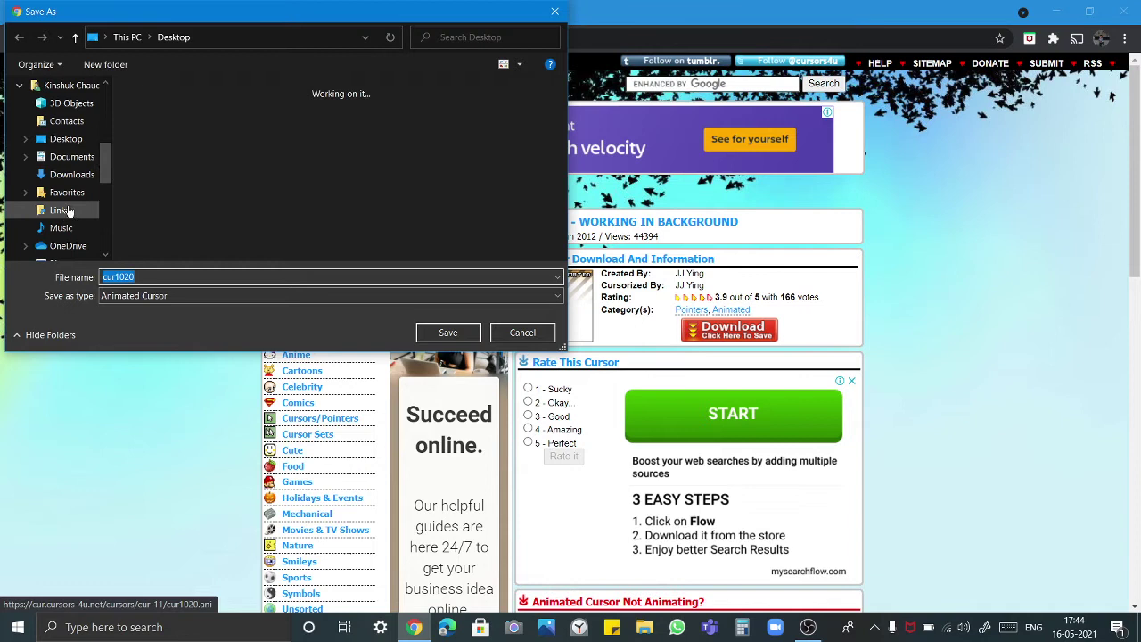
pyautogui.click(83, 178)
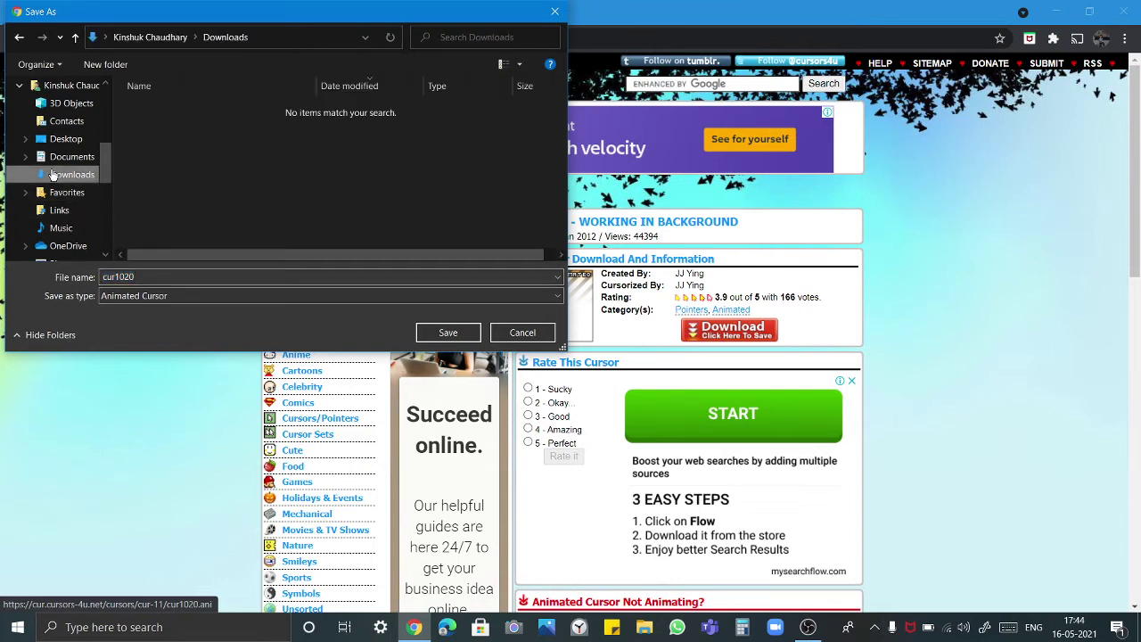
pyautogui.click(435, 331)
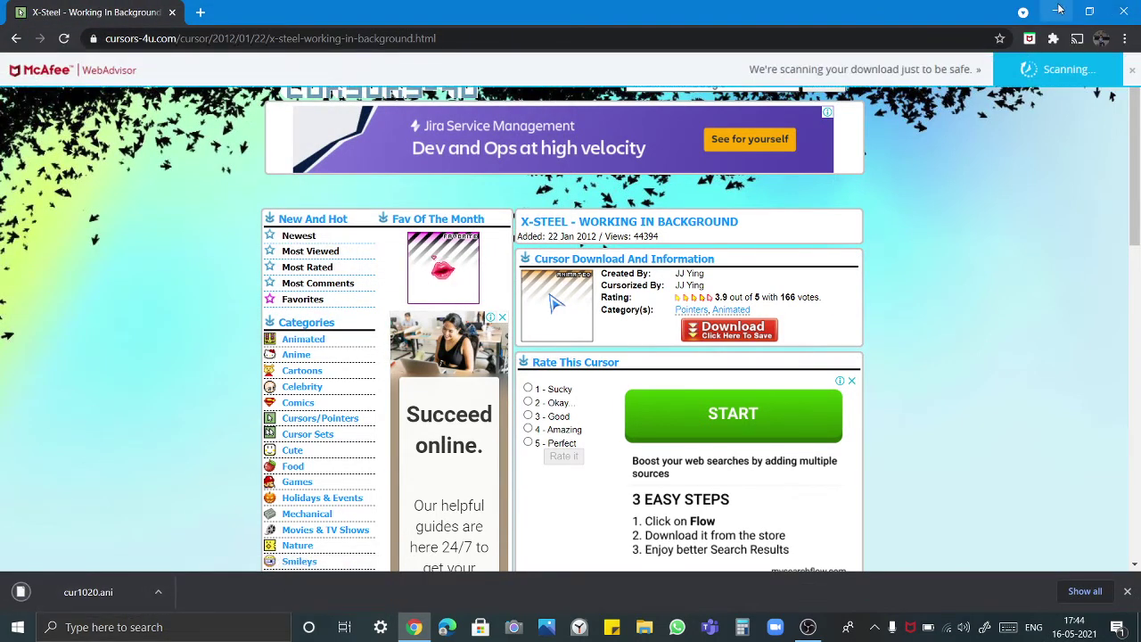
pyautogui.click(1057, 10)
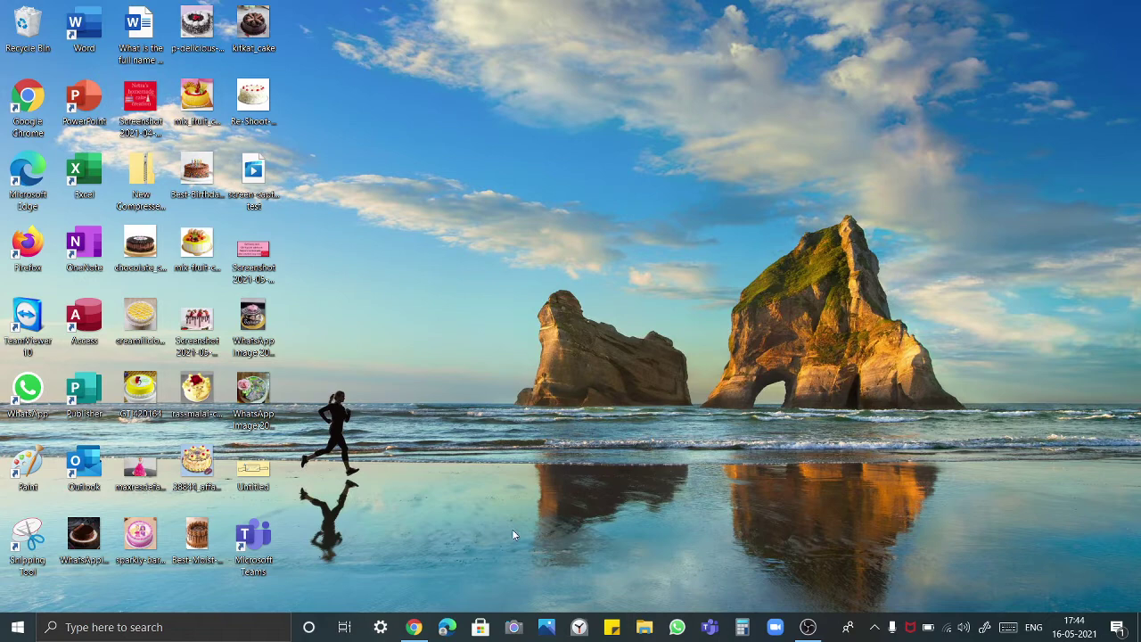
# Step: Search Windows for 'change the' and open 'Change the mouse pointer display or speed'
pyautogui.click(208, 638)
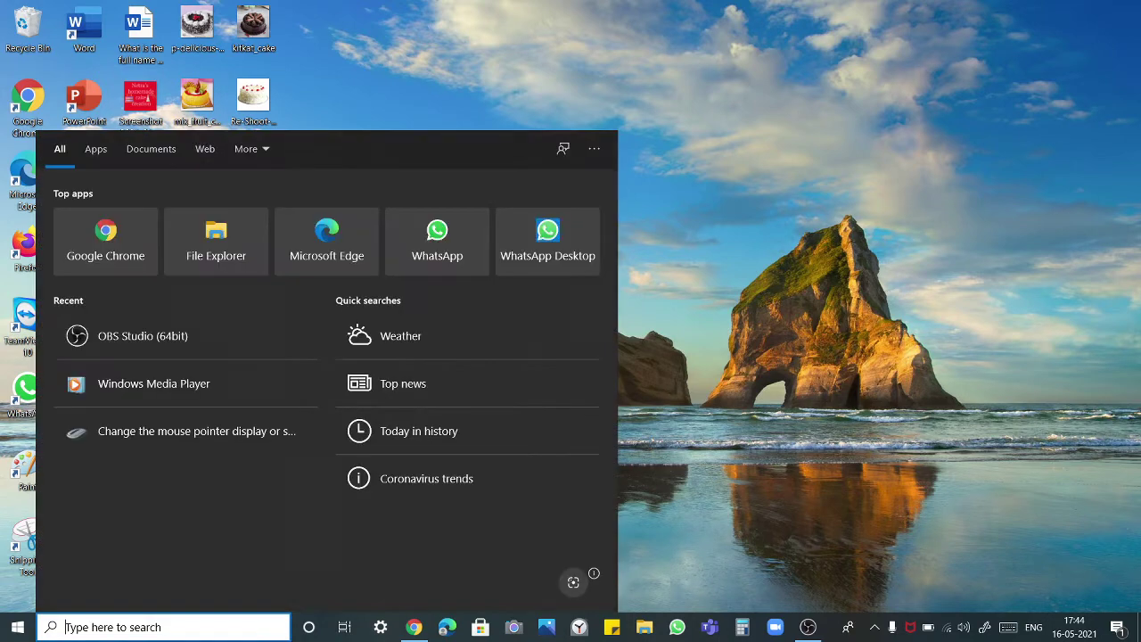
pyautogui.write('chan')
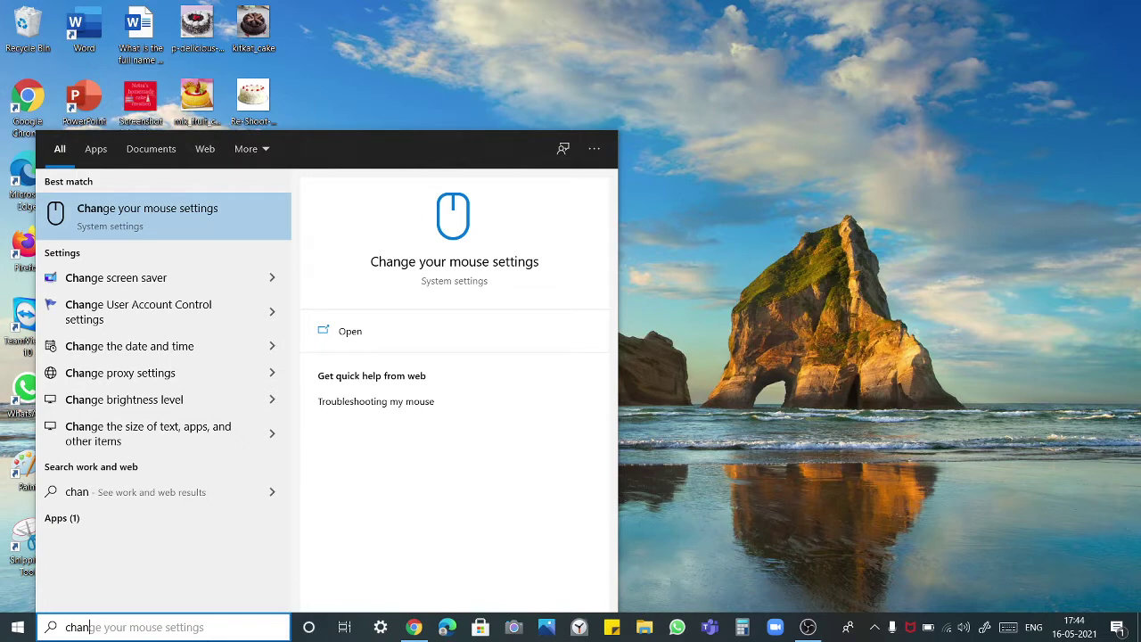
pyautogui.write('ge the')
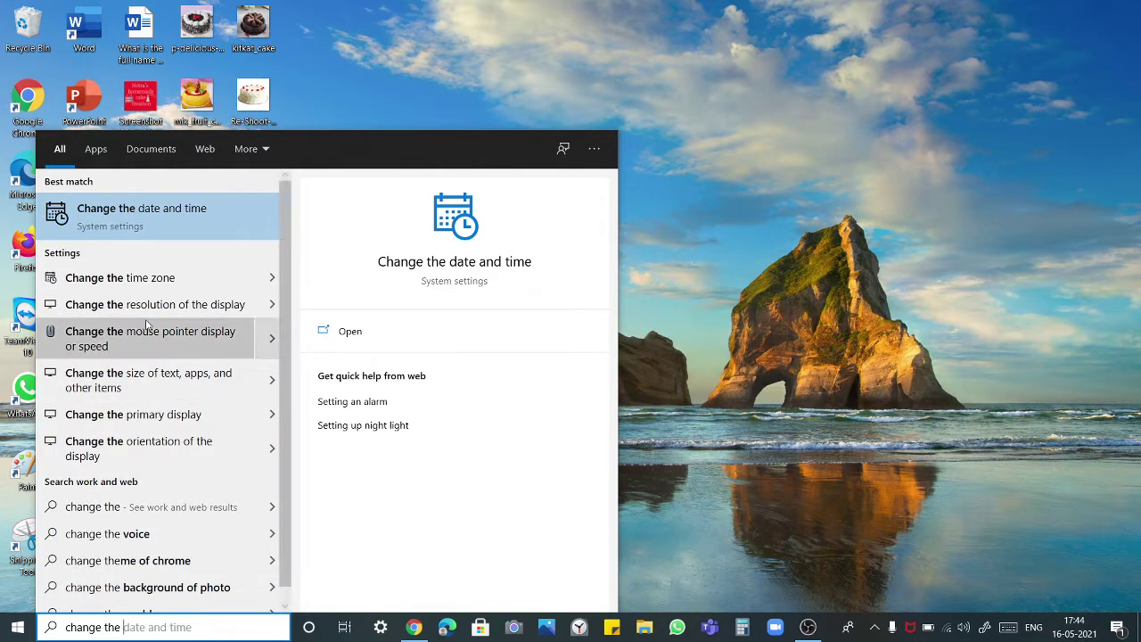
pyautogui.click(266, 338)
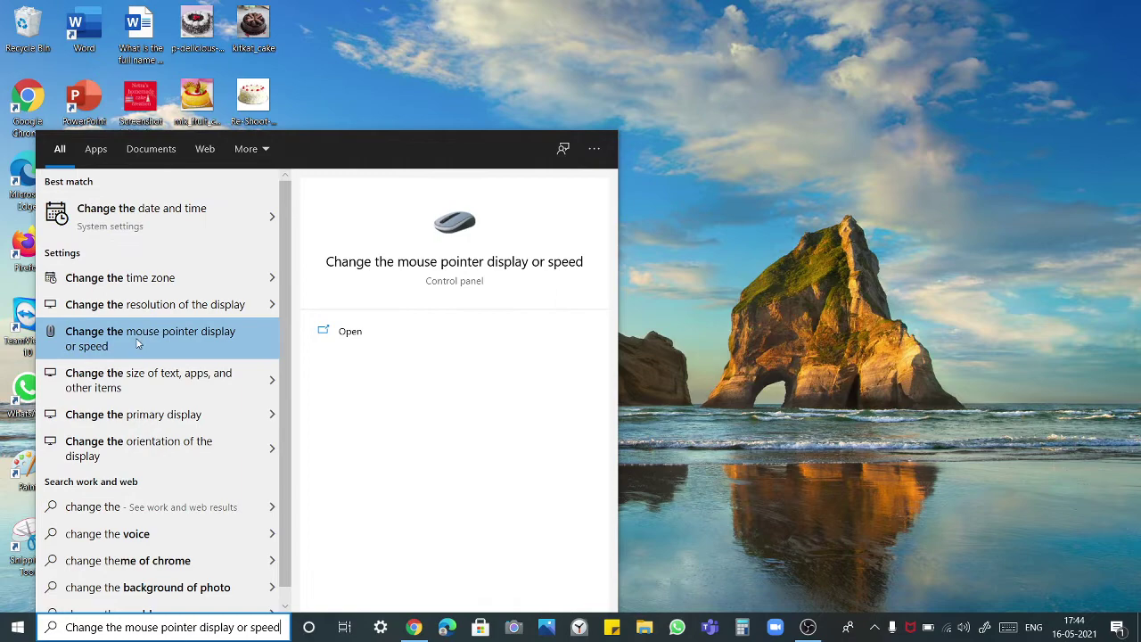
pyautogui.click(356, 340)
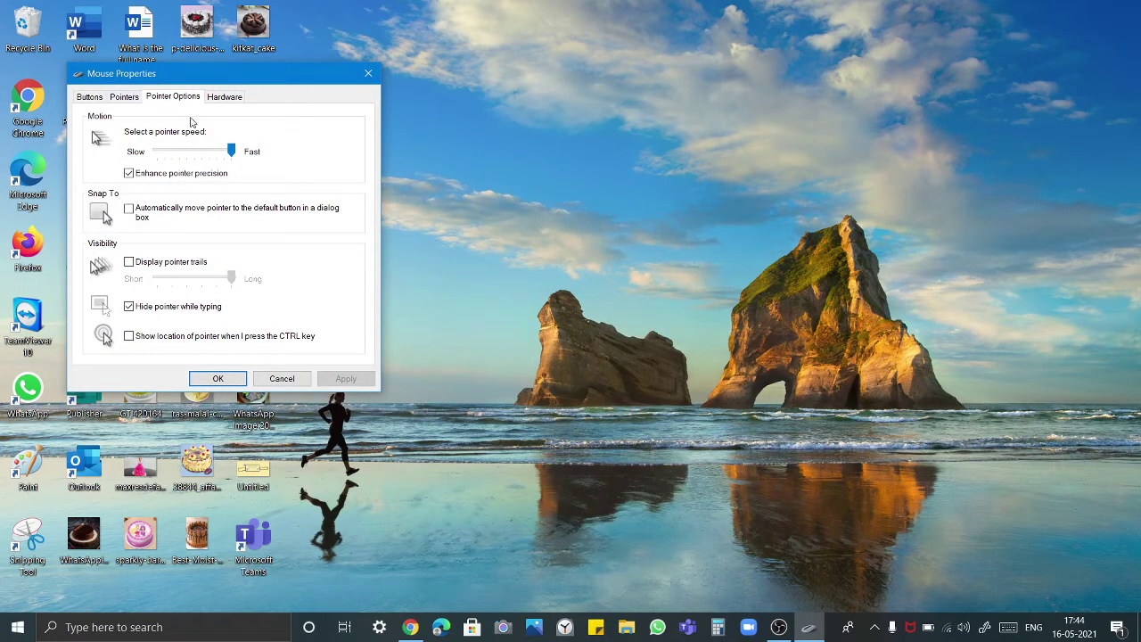
# Step: Nudge the pointer speed slider, then on the Pointers tab browse for a new Normal Select cursor
pyautogui.moveTo(234, 154); pyautogui.dragTo(281, 157)
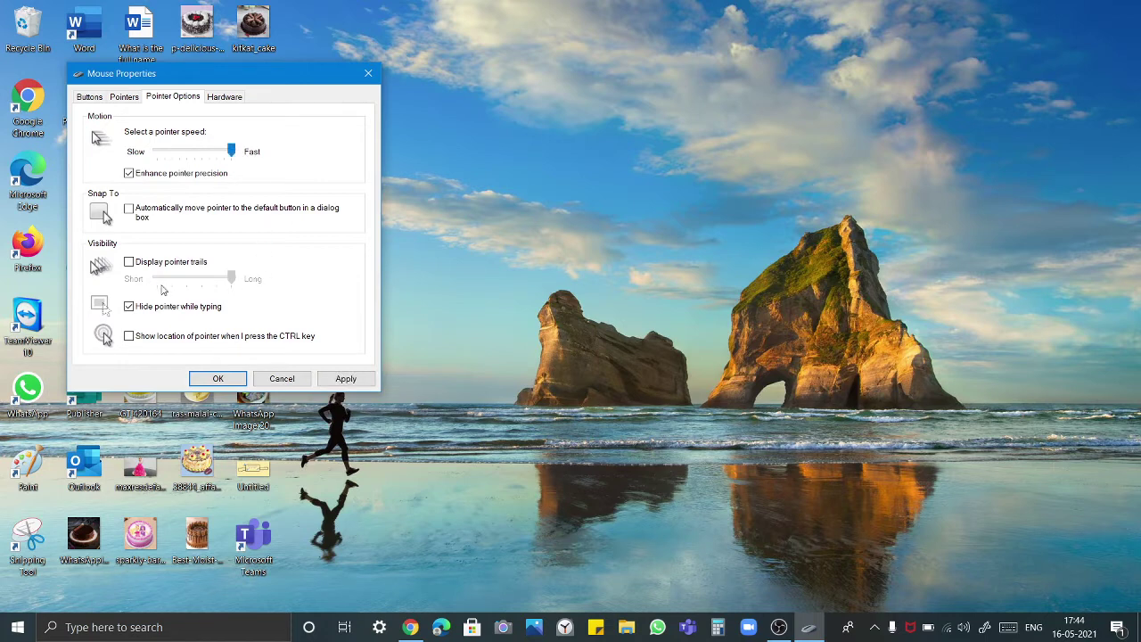
pyautogui.click(135, 97)
pyautogui.click(164, 100)
pyautogui.click(126, 100)
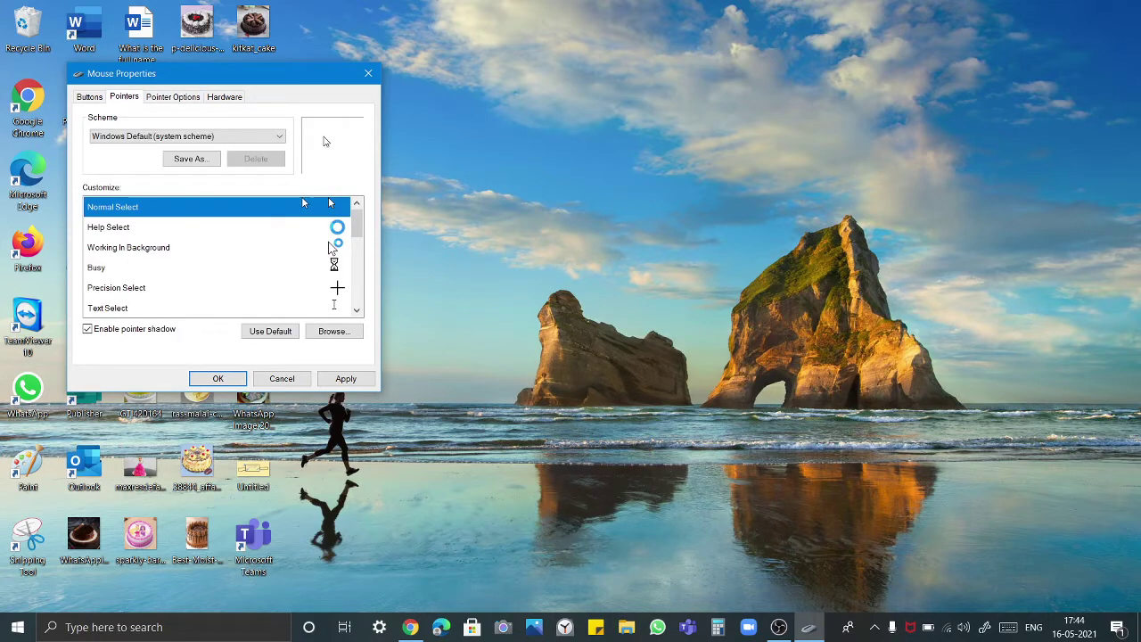
pyautogui.doubleClick(306, 207)
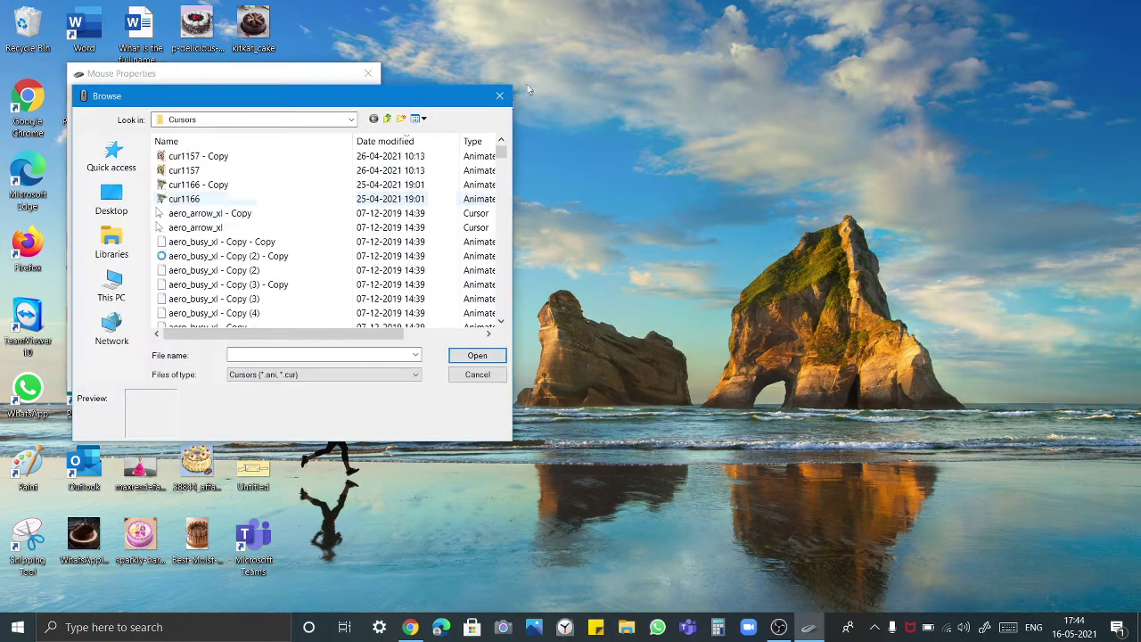
pyautogui.click(496, 98)
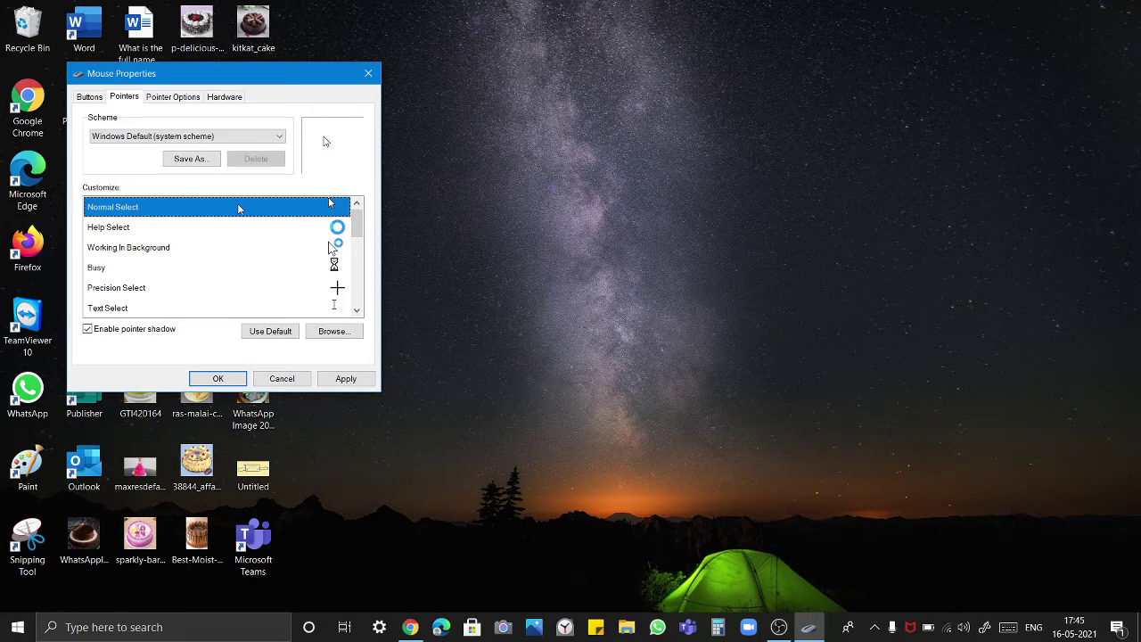
pyautogui.doubleClick(238, 208)
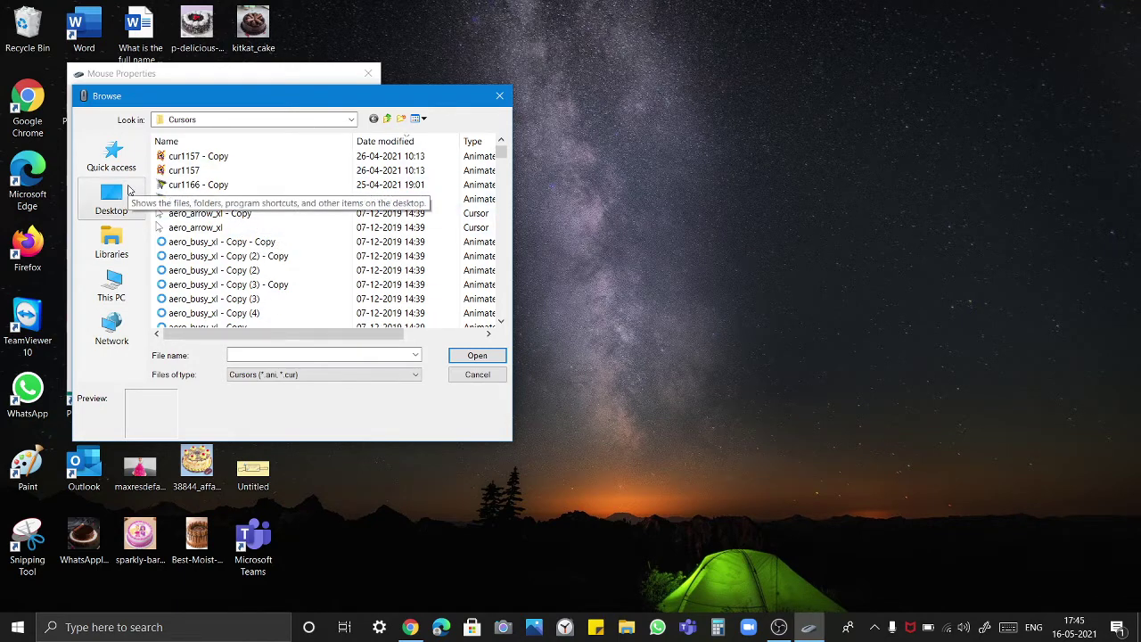
# Step: Navigate via This PC to Downloads and choose cur1020 as the Normal Select pointer
pyautogui.click(113, 327)
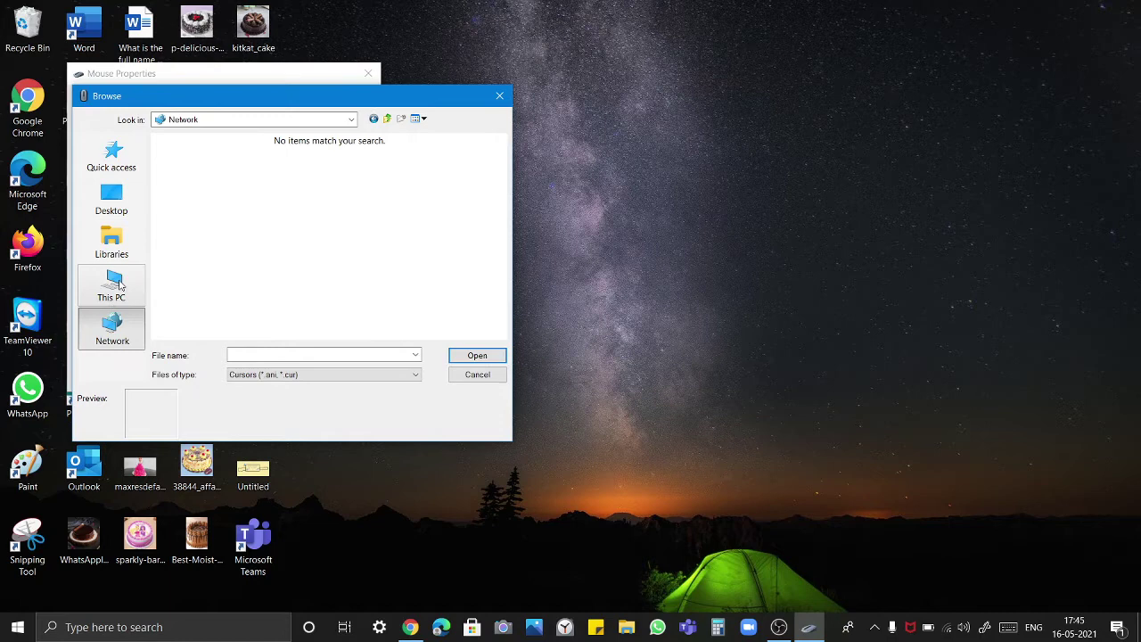
pyautogui.click(111, 241)
pyautogui.click(113, 338)
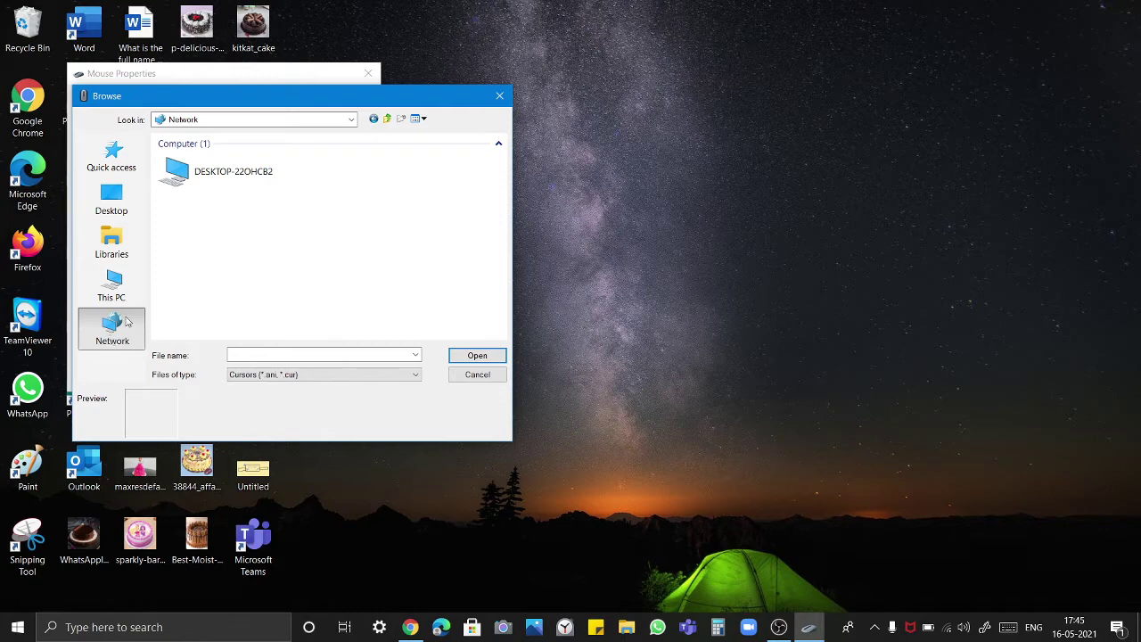
pyautogui.click(111, 284)
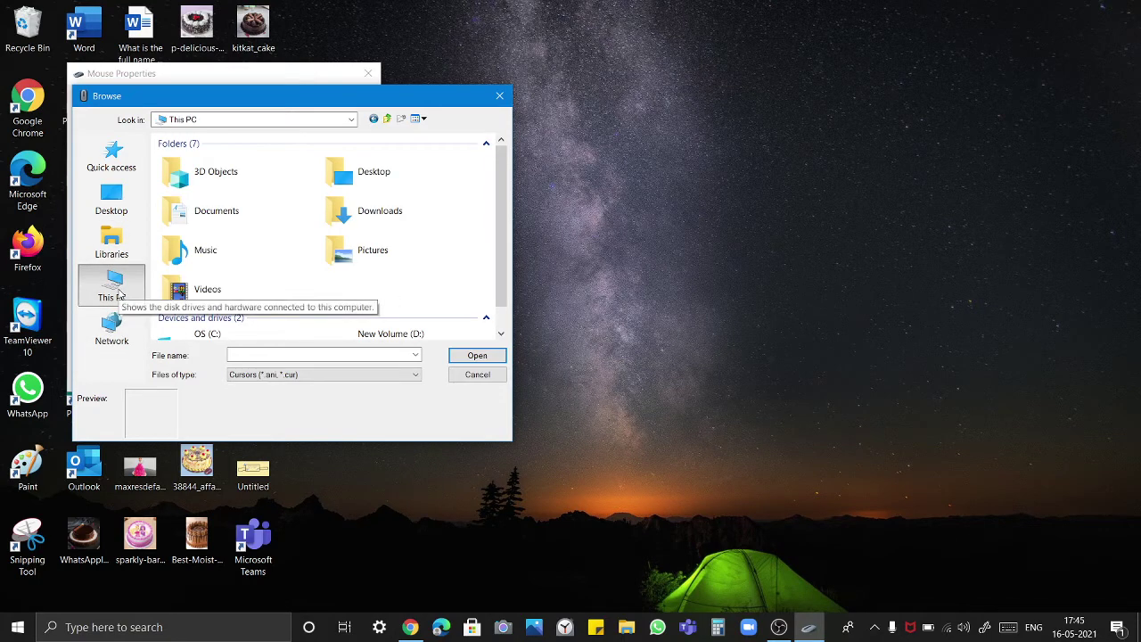
pyautogui.doubleClick(341, 218)
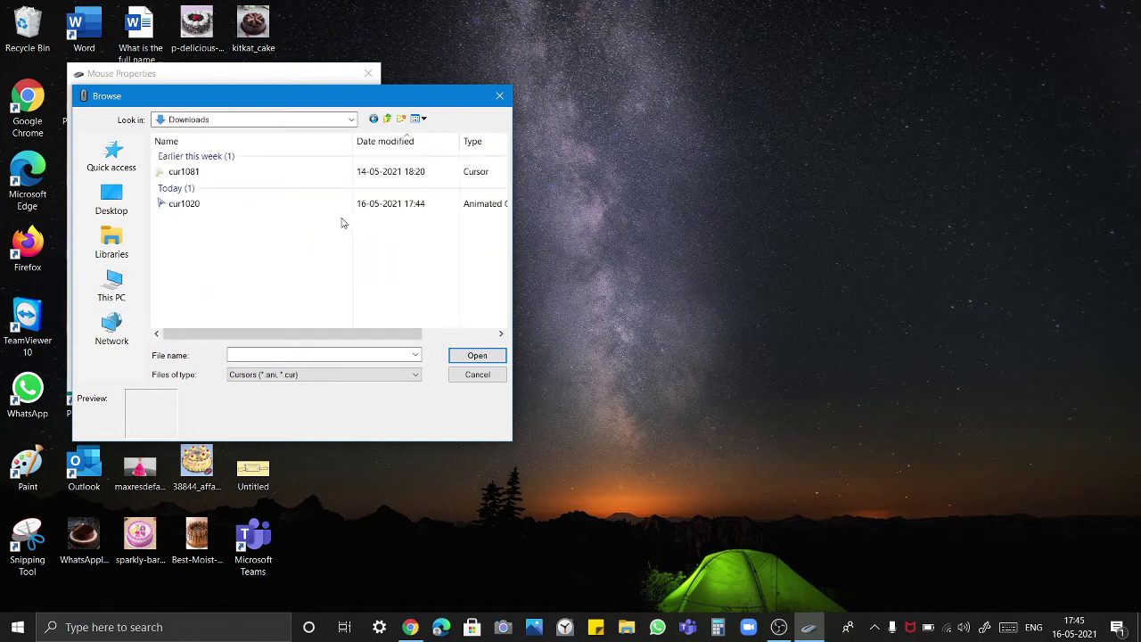
pyautogui.click(191, 204)
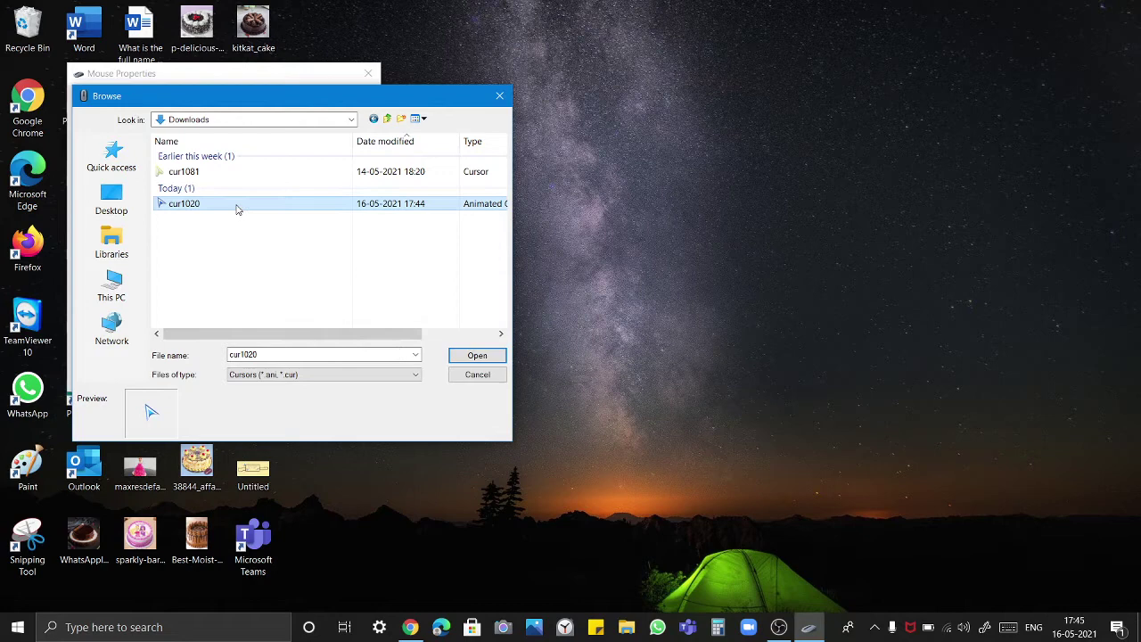
pyautogui.click(477, 357)
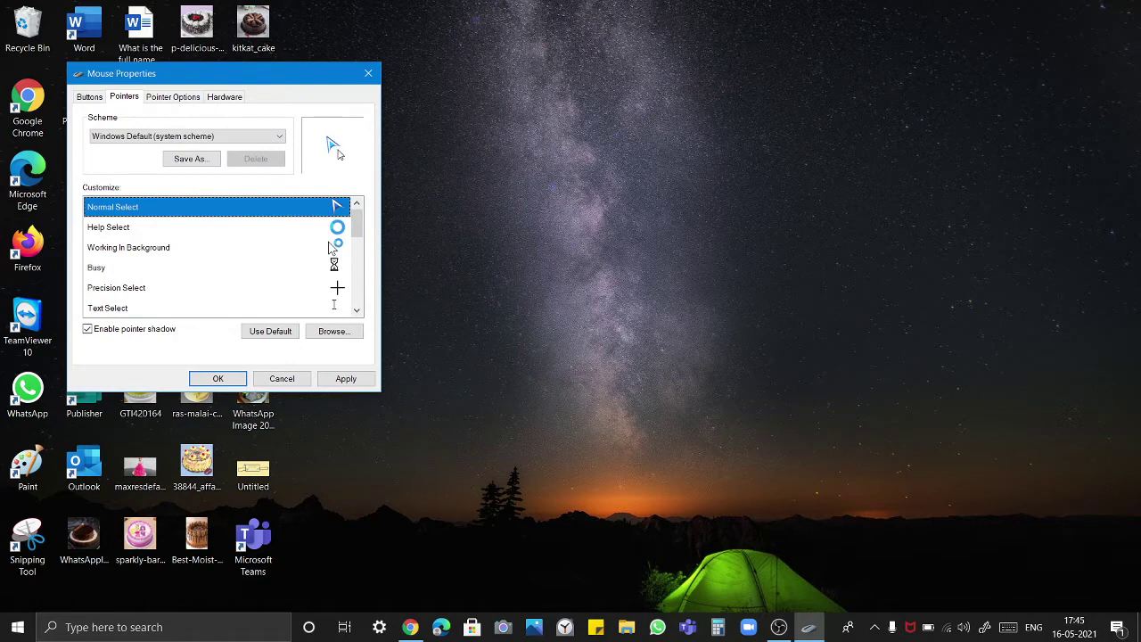
# Step: Apply the cur1020 Normal Select pointer and close Mouse Properties with OK
pyautogui.click(358, 382)
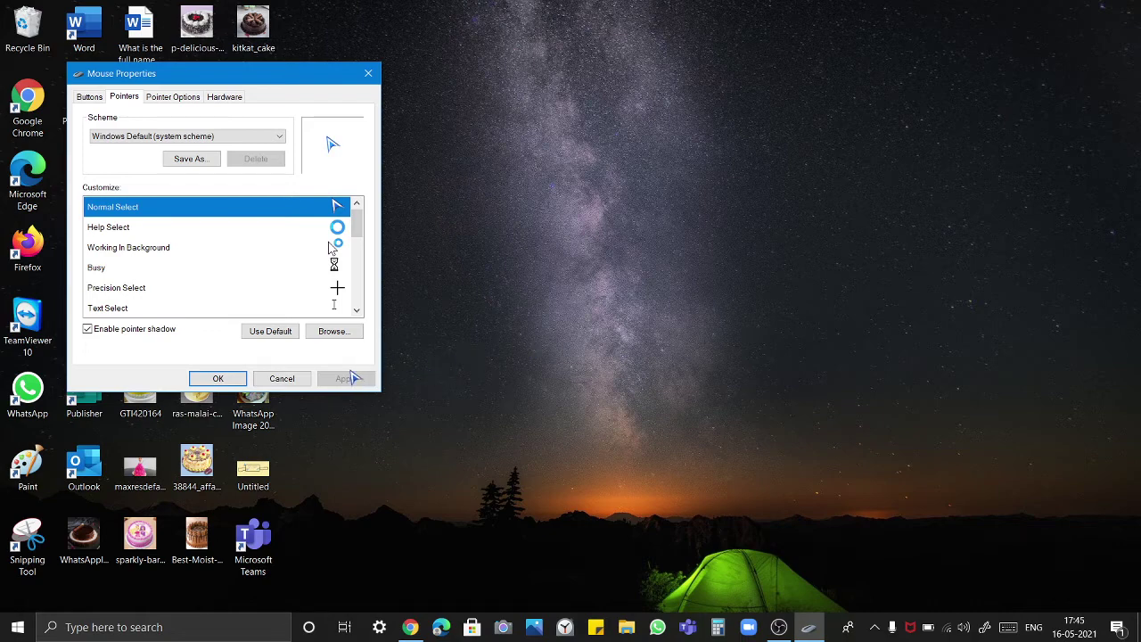
pyautogui.click(370, 79)
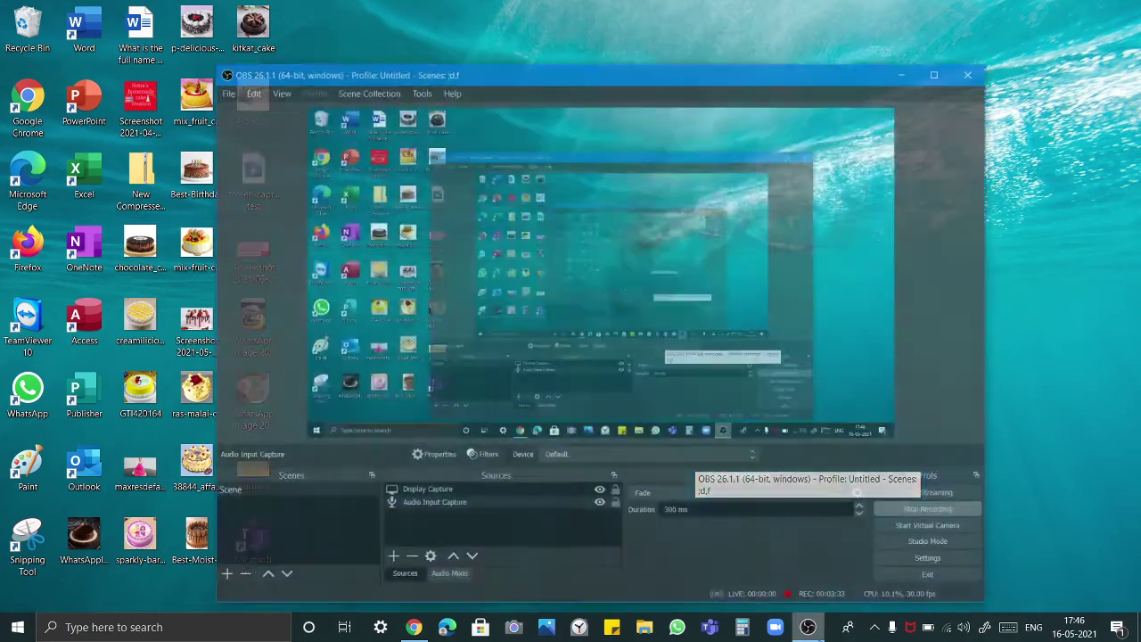
# Step: Restore the OBS Studio window from its taskbar icon
pyautogui.click(805, 551)
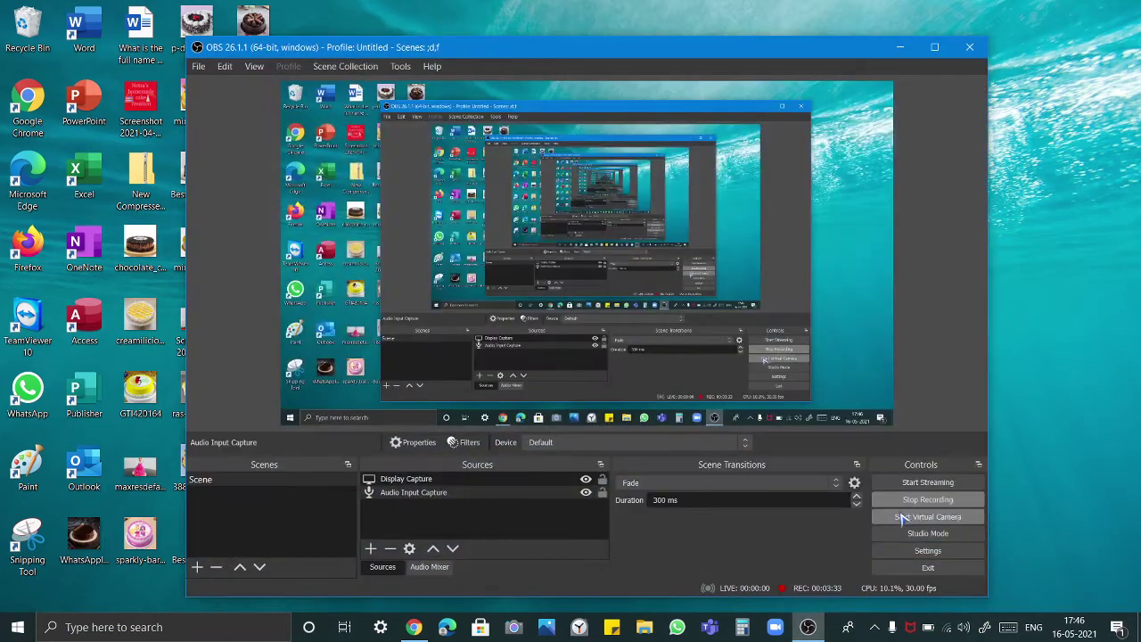